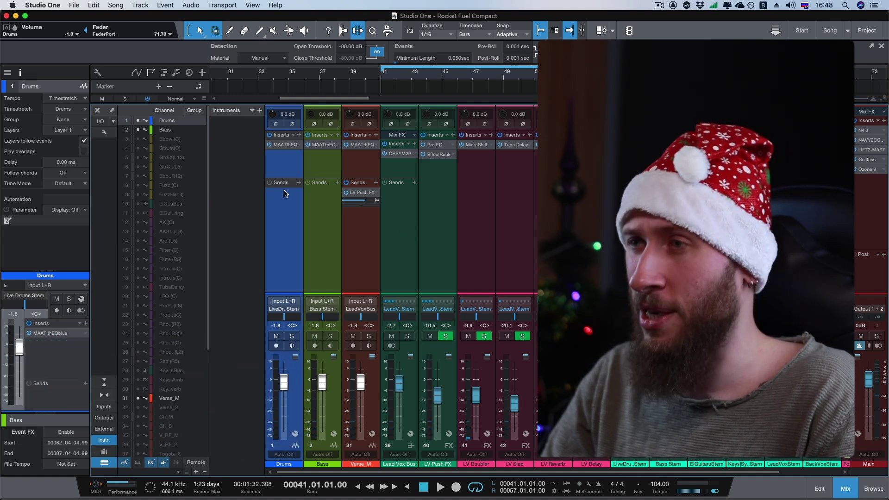
Open the MAAT thEQblue insert on the Drums channel and play the looped section to view its spectrogram.
click(283, 145)
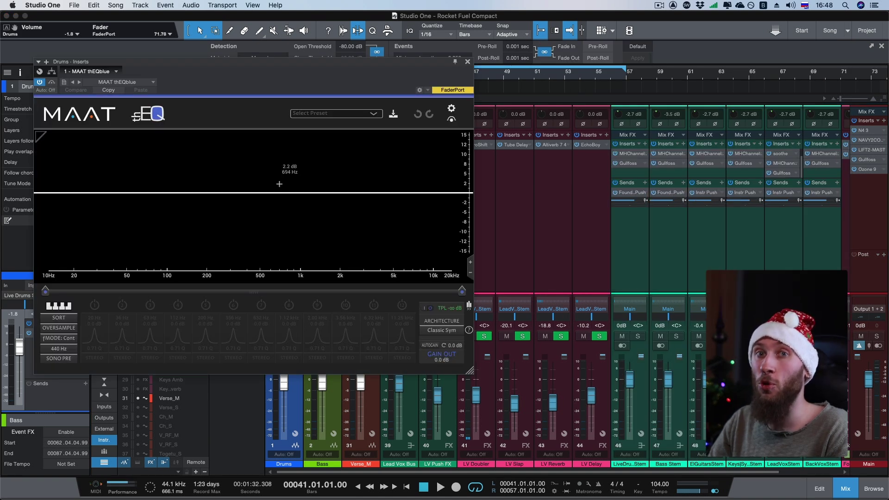
key(space)
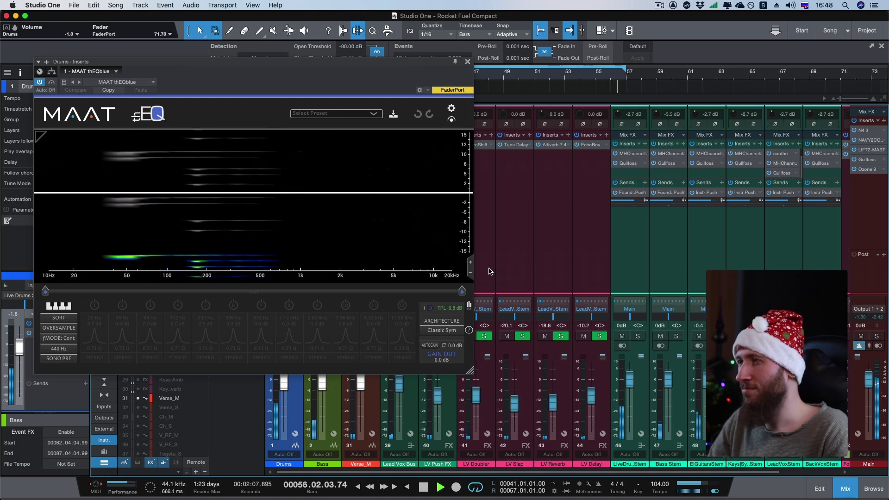
key(space)
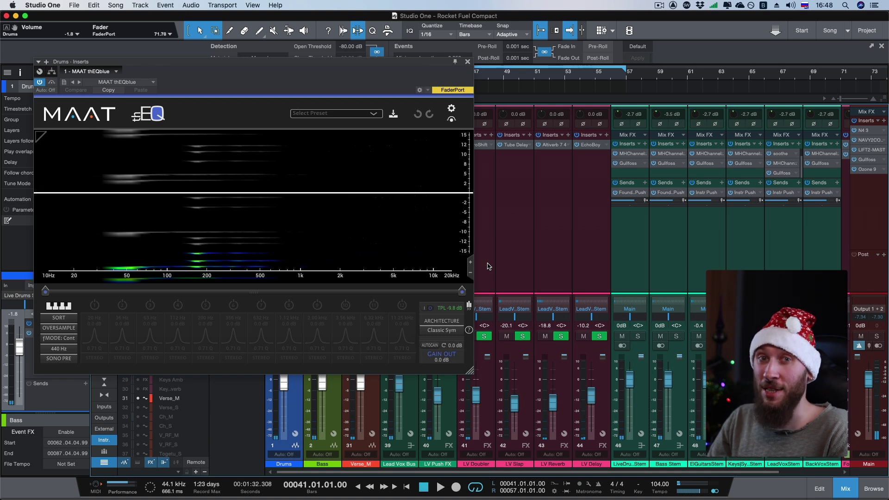
Reveal the spectrogram range controls, set the gradation to about 0.78, and play the Drums channel in solo.
click(468, 308)
drag(443, 195, 421, 160)
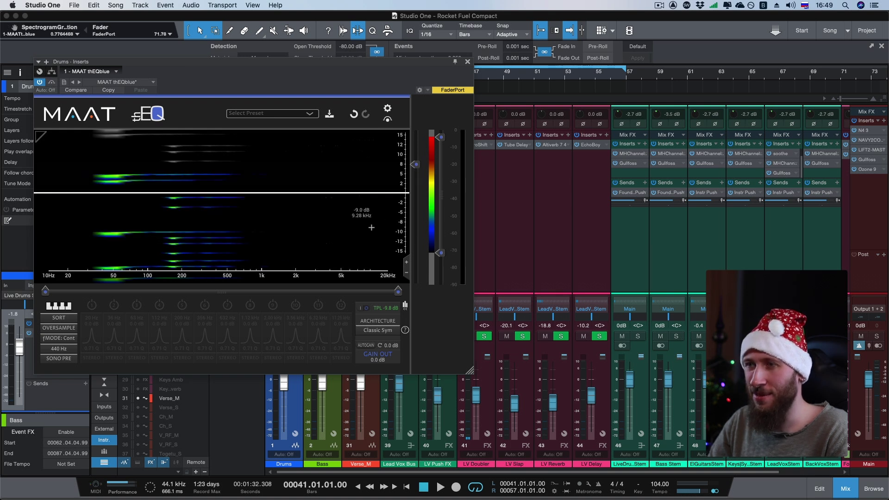
click(295, 407)
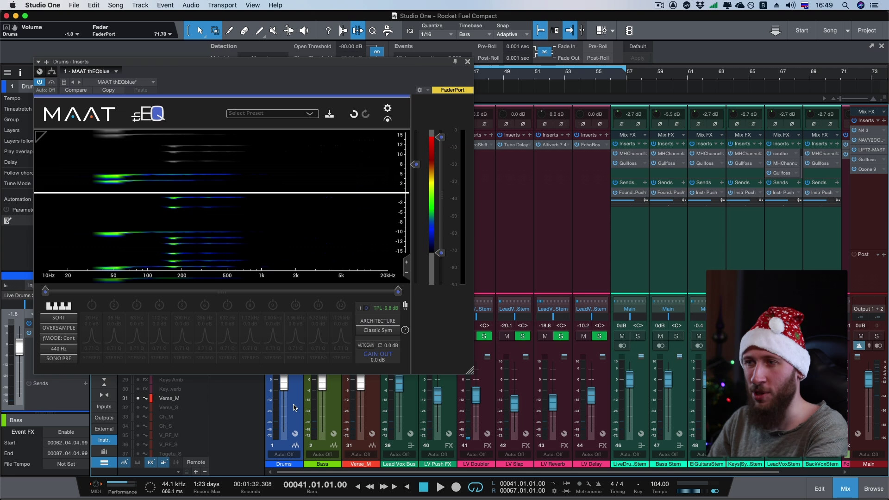
key(space)
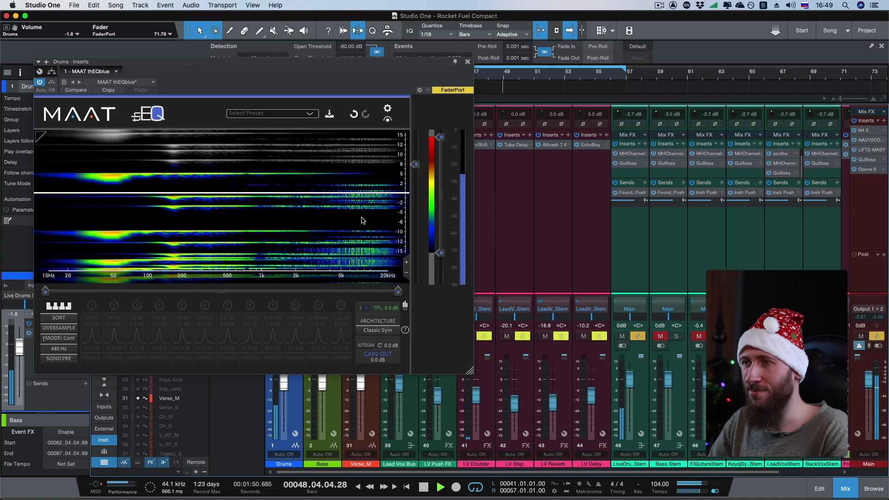
key(space)
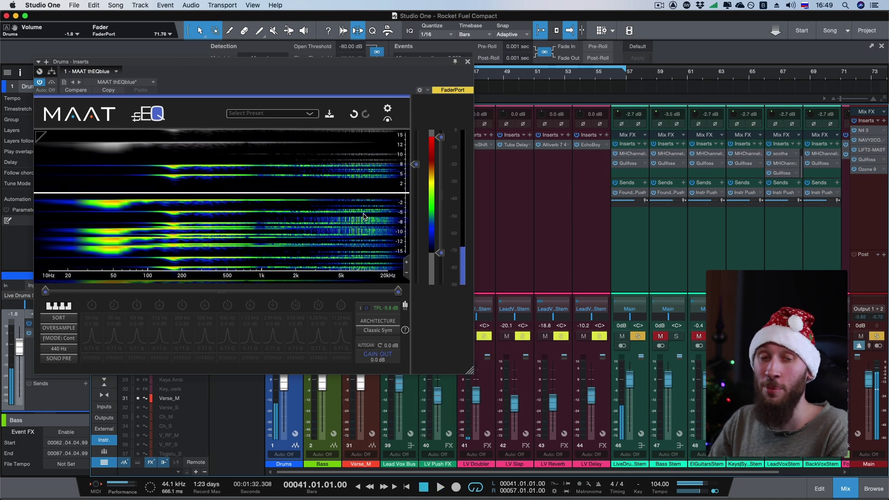
Set the drum equalizer's spectrogram FFT size to 8192 and play the soloed drums to check the display.
click(388, 111)
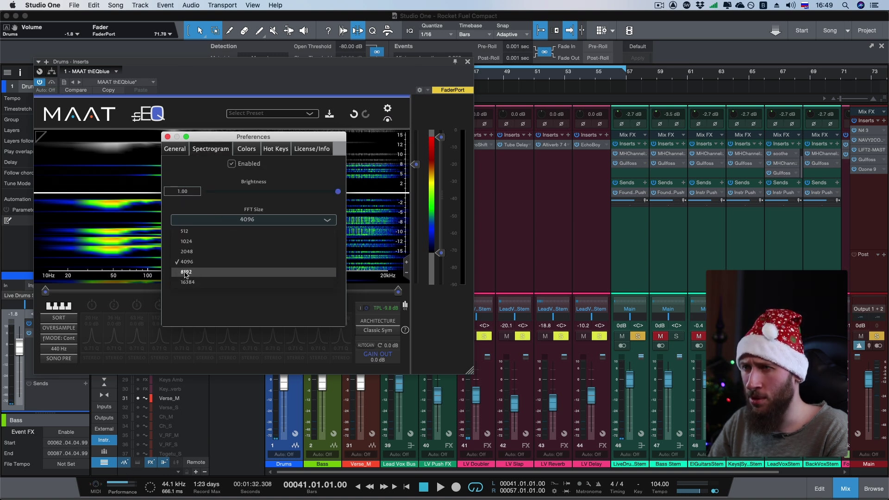
click(185, 272)
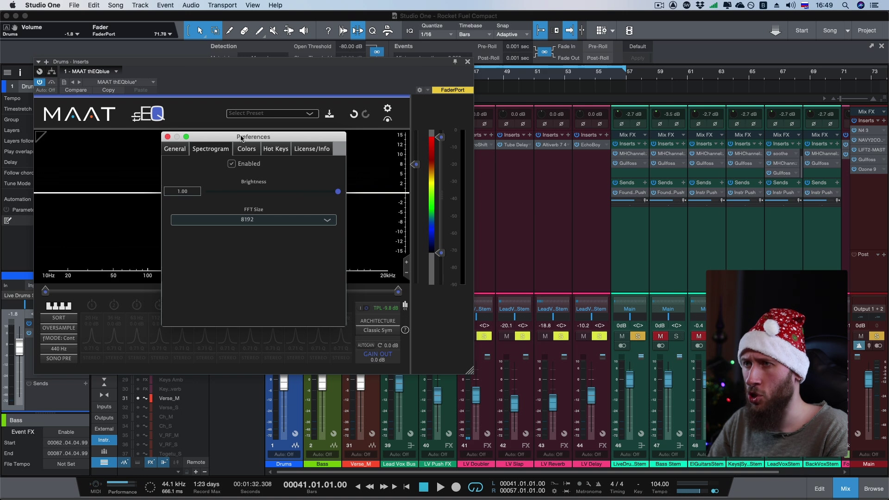
click(168, 137)
key(space)
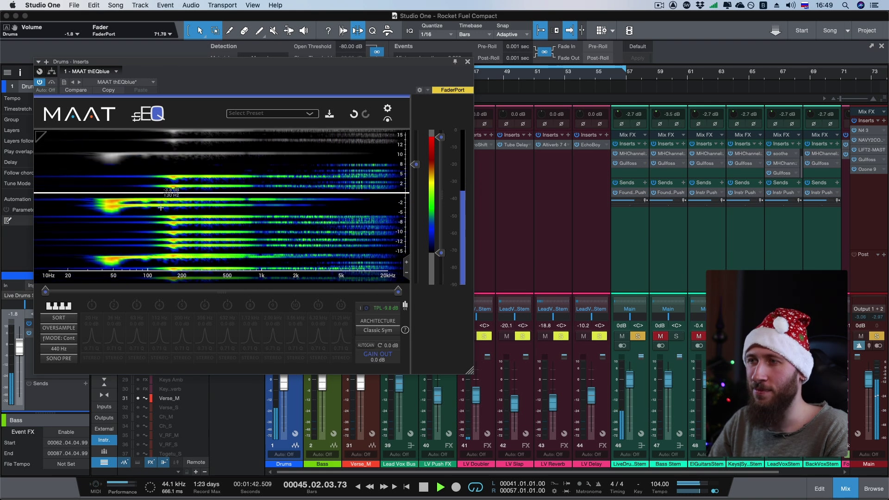
key(space)
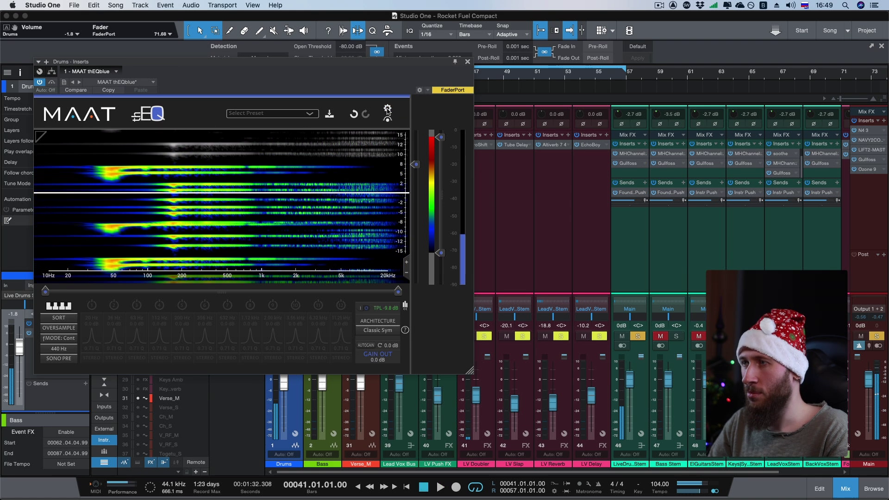
Set the drum equalizer's spectrogram FFT size to 16384 and start playback of the soloed drums.
click(387, 110)
click(250, 219)
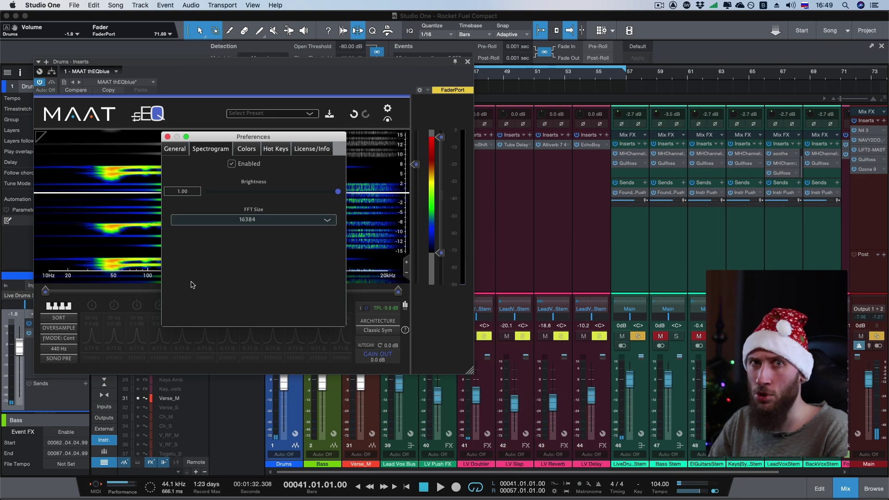
key(Escape)
key(space)
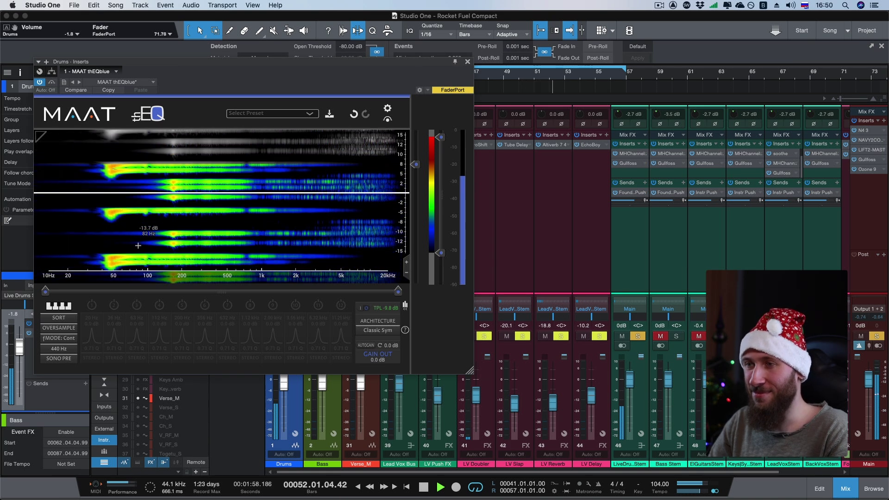
Add a bell band on the kick's low-end hotspot and boost it about 3.8 dB at 47 Hz.
double_click(111, 192)
drag(111, 193, 112, 221)
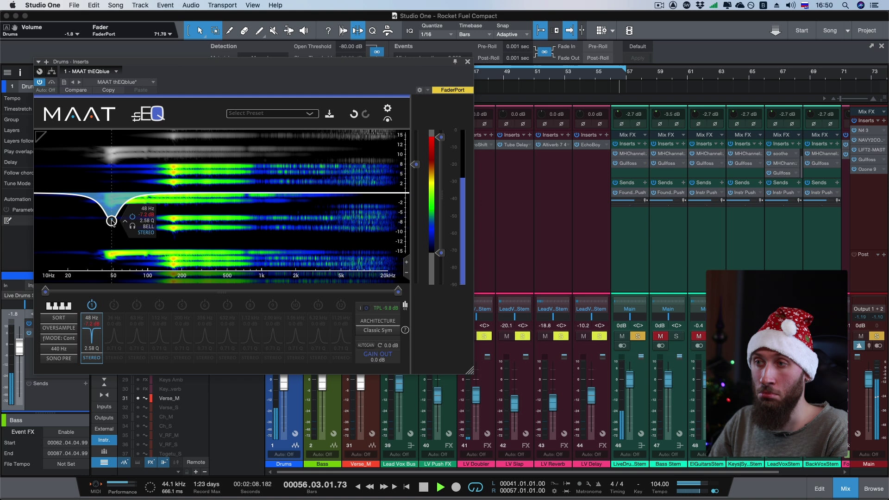
drag(112, 221, 110, 178)
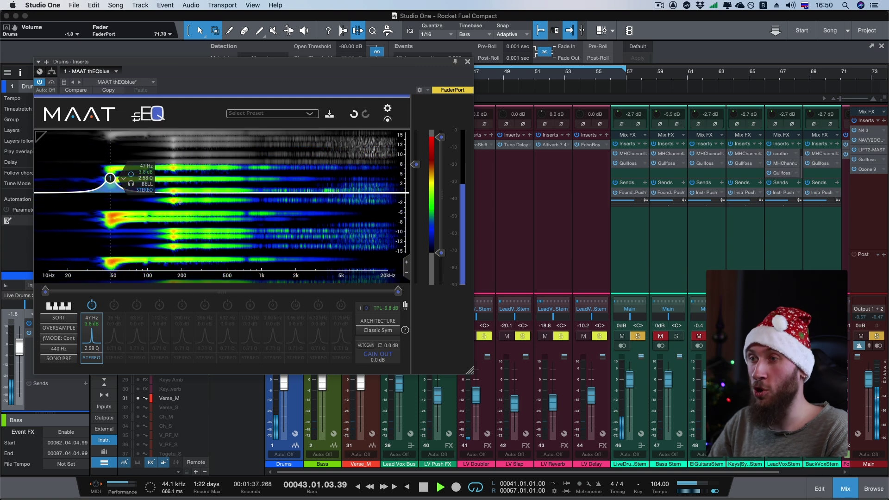
Add a second bell band on the drum spectrogram's hotspot at about 167 Hz, with a 3.8 dB boost and a Q of 3.78.
drag(171, 194, 175, 164)
scroll(175, 188, down, 5)
scroll(175, 188, up, 8)
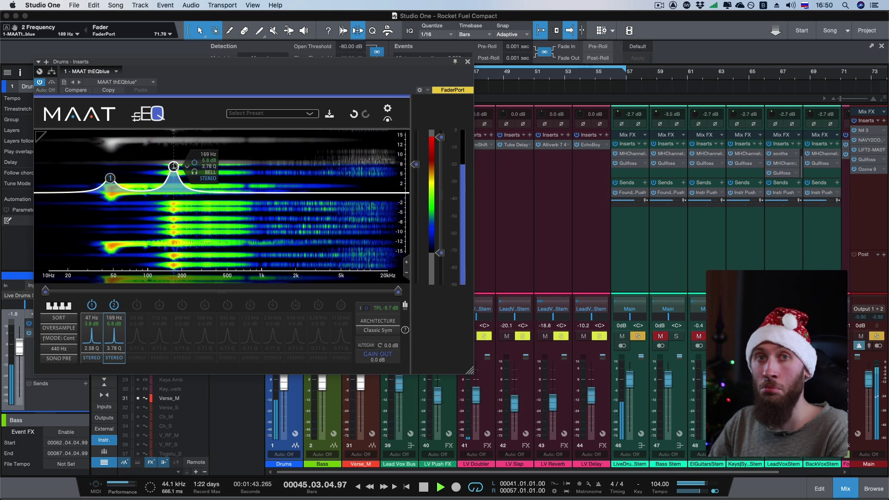
mouse_move(173, 166)
mouse_down()
mouse_move(174, 220)
mouse_move(174, 179)
mouse_up()
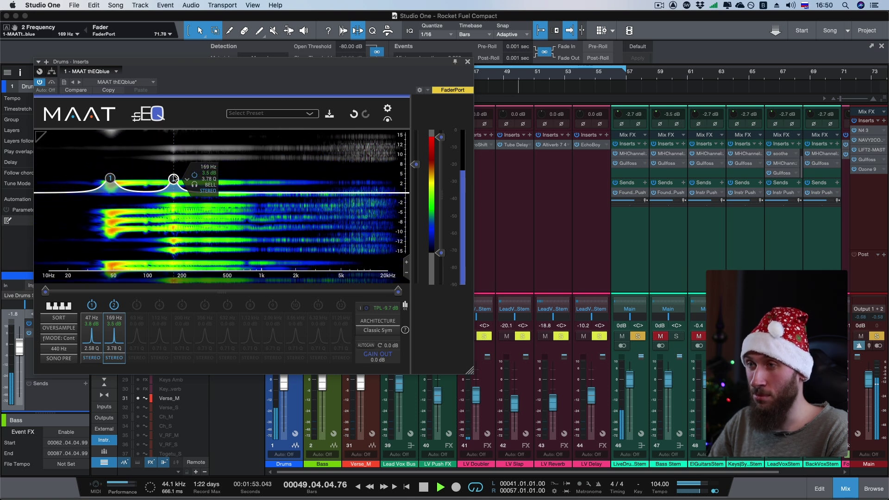
drag(173, 178, 173, 178)
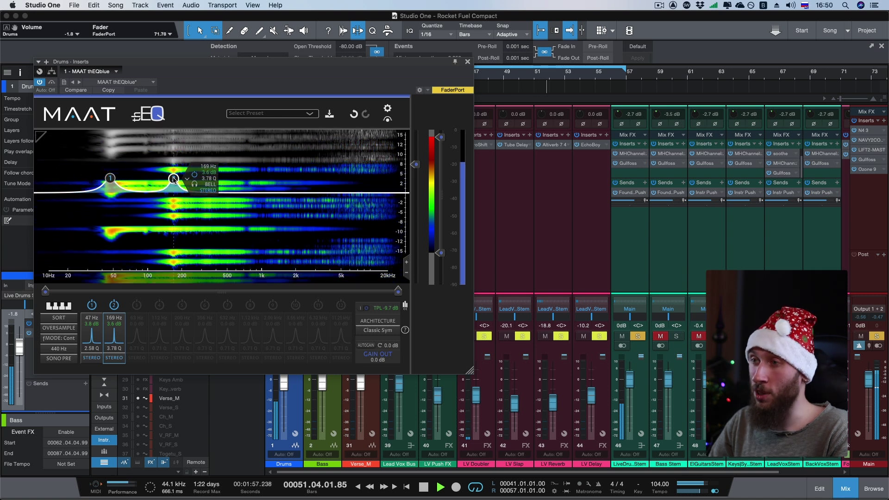
drag(174, 180, 173, 178)
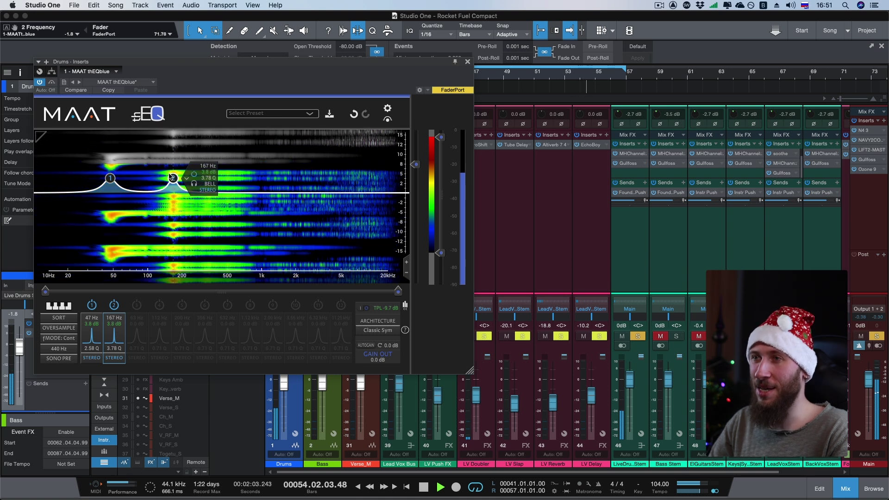
Compare the drums with the equalizer bypassed and active, and close it to take the Drums channel out of solo.
click(53, 83)
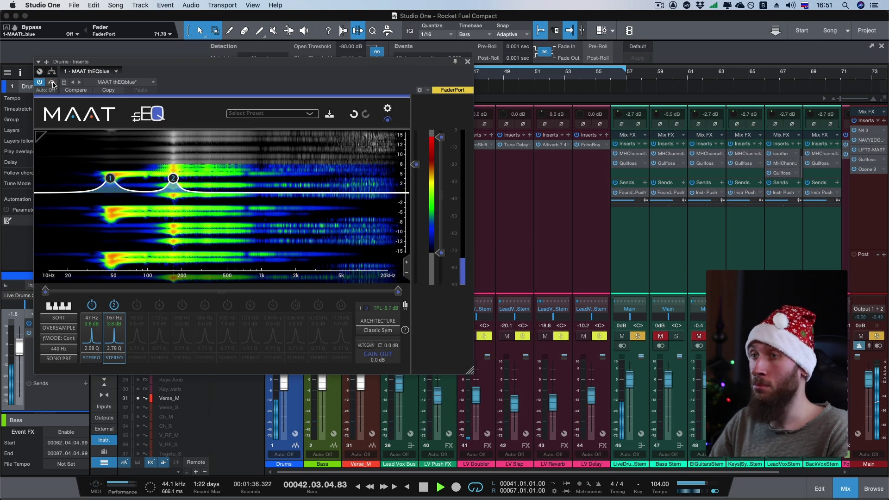
click(52, 83)
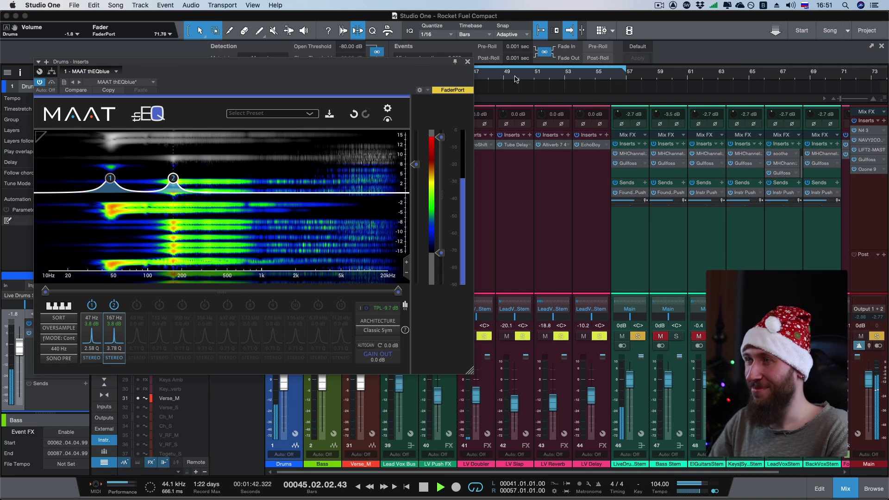
click(467, 61)
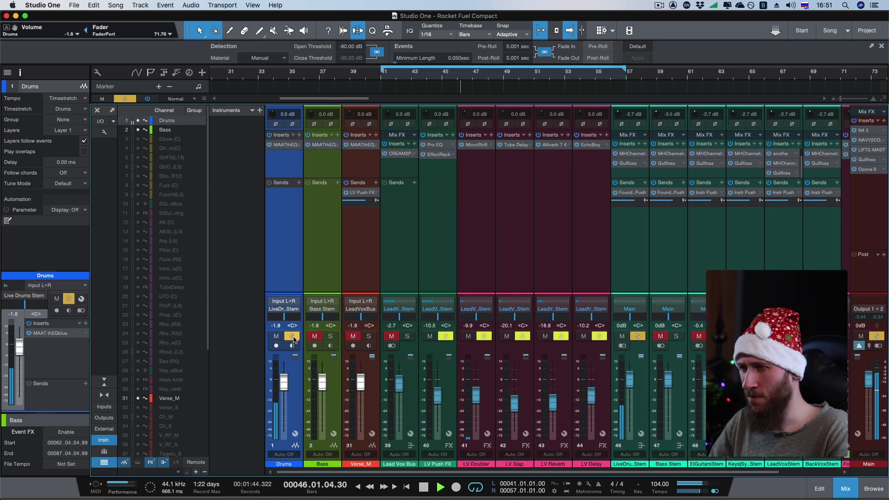
click(292, 336)
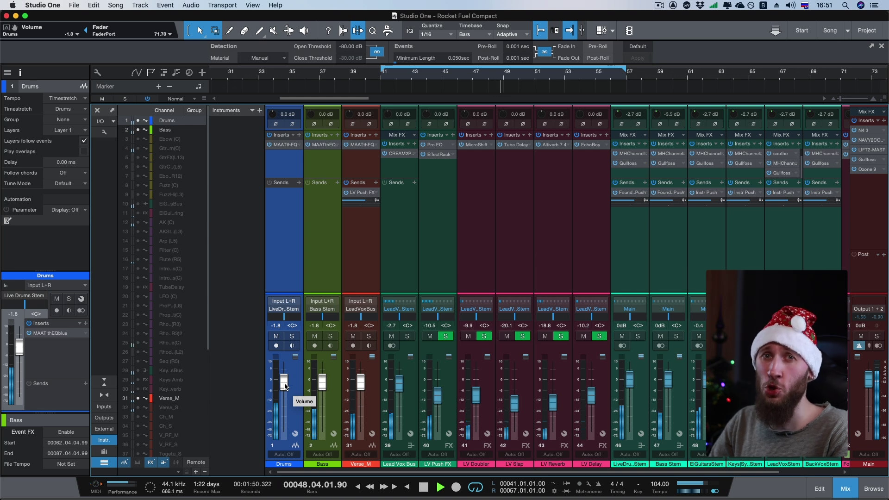
drag(285, 386, 285, 387)
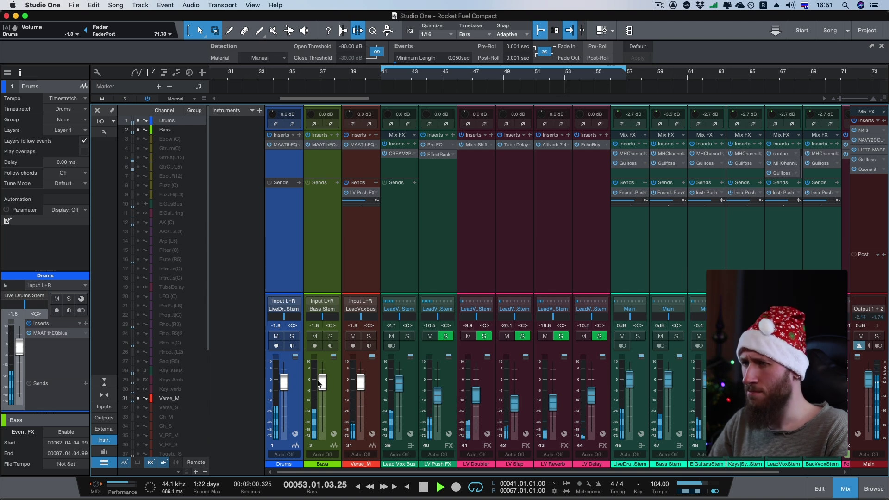
Solo the Bass channel and, in its thEQblue insert, set the spectrogram gradation to about 0.79 and minimum level to about -58 dB.
click(330, 336)
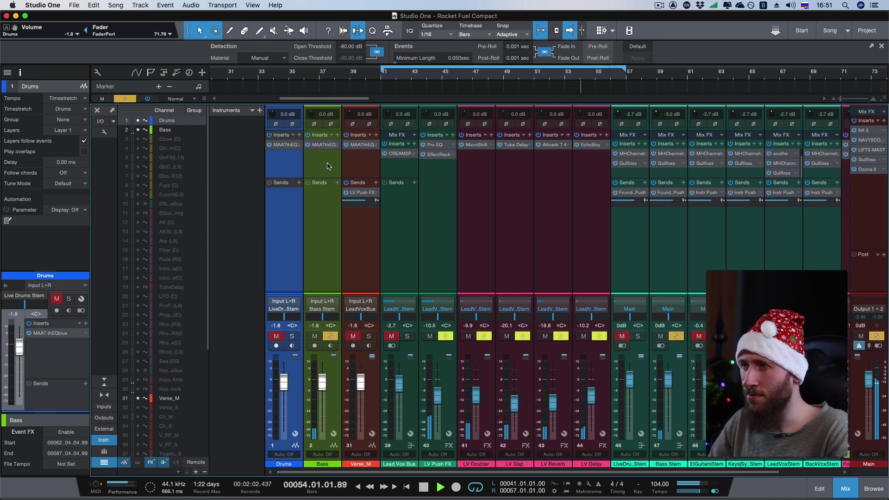
click(322, 144)
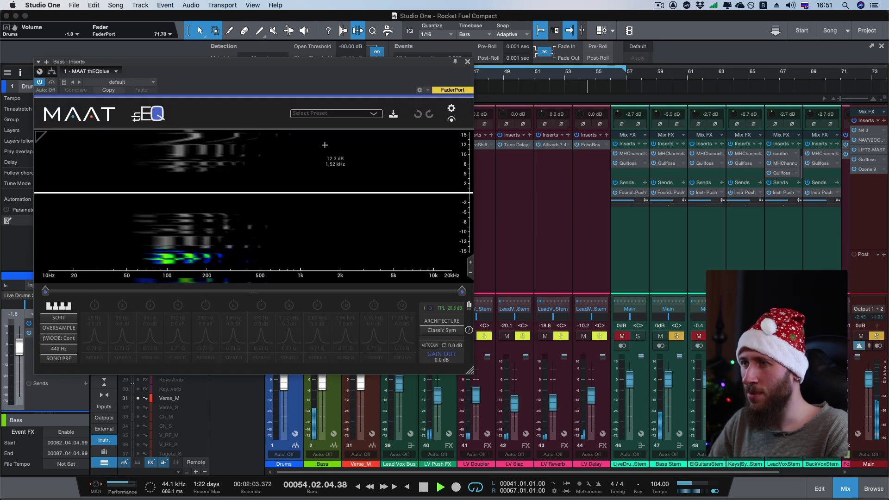
click(469, 306)
drag(442, 194, 419, 164)
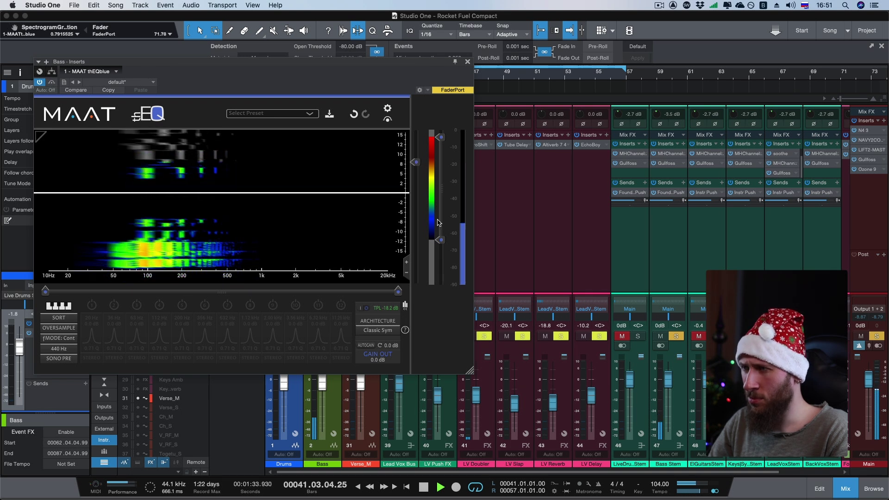
drag(442, 240, 439, 229)
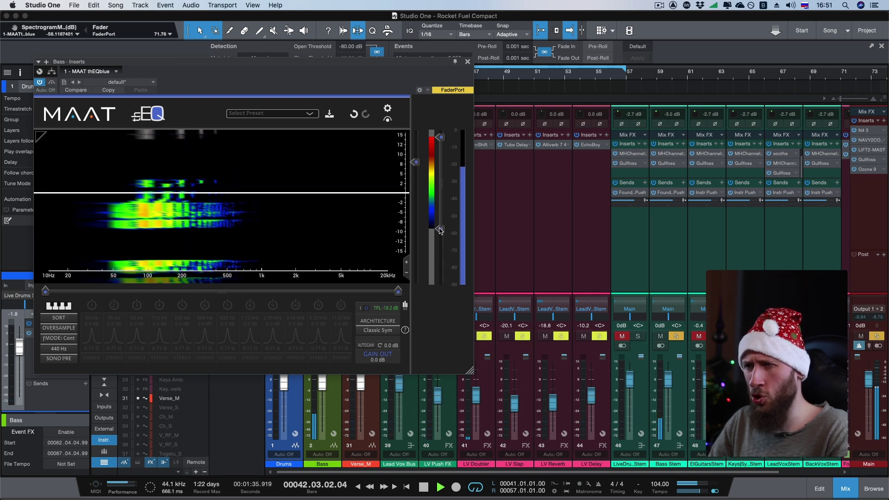
Set the bass equalizer's spectrogram FFT size to 16384 in its preferences.
click(387, 108)
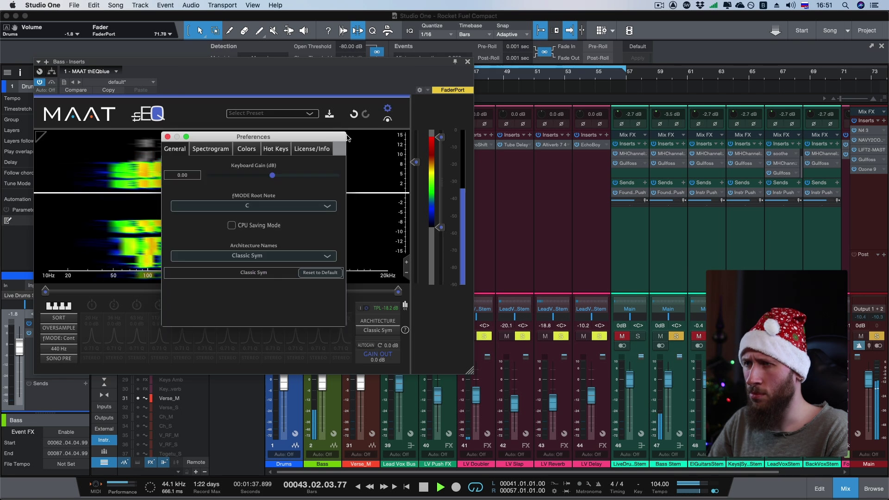
click(219, 150)
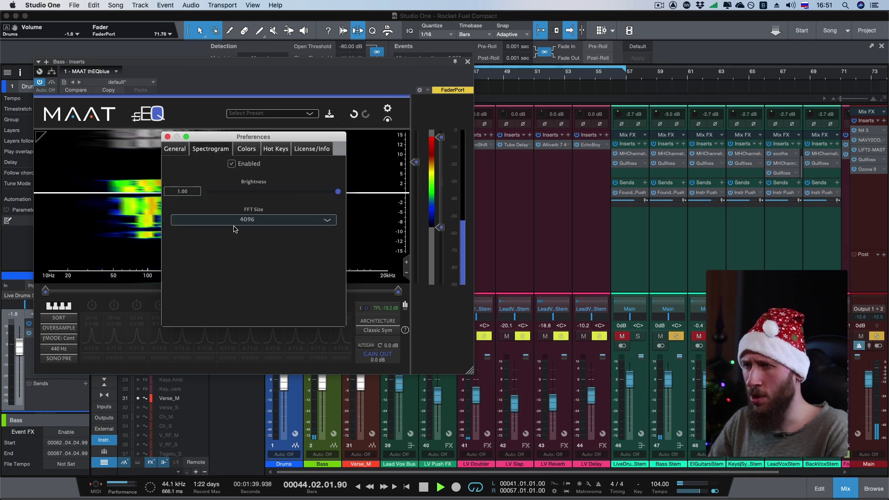
click(233, 222)
click(203, 282)
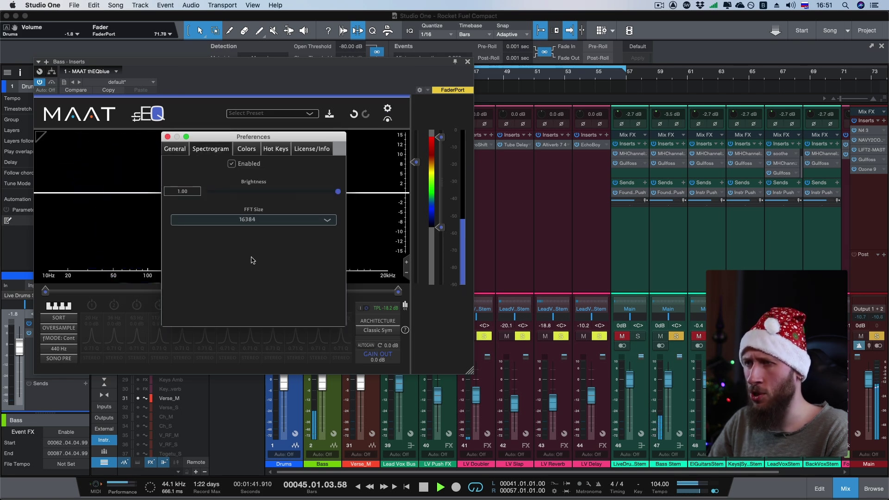
click(167, 137)
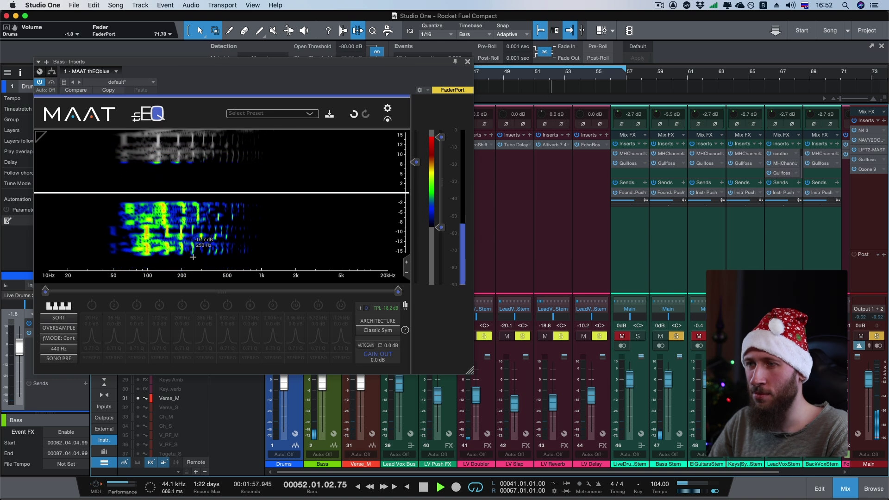
Add a bell band to the bass equalizer at about 98 Hz with a 3.8 dB boost and a Q of 1.53.
drag(147, 192, 147, 181)
scroll(147, 182, up, 5)
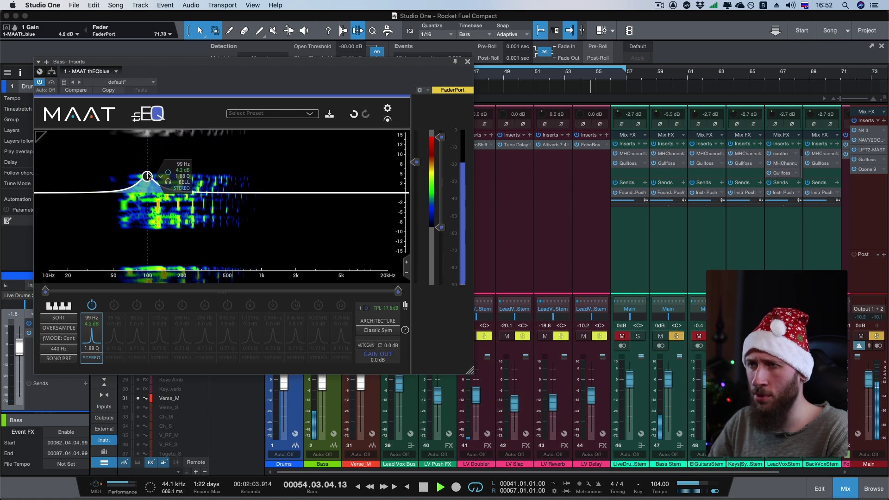
scroll(147, 177, up, 2)
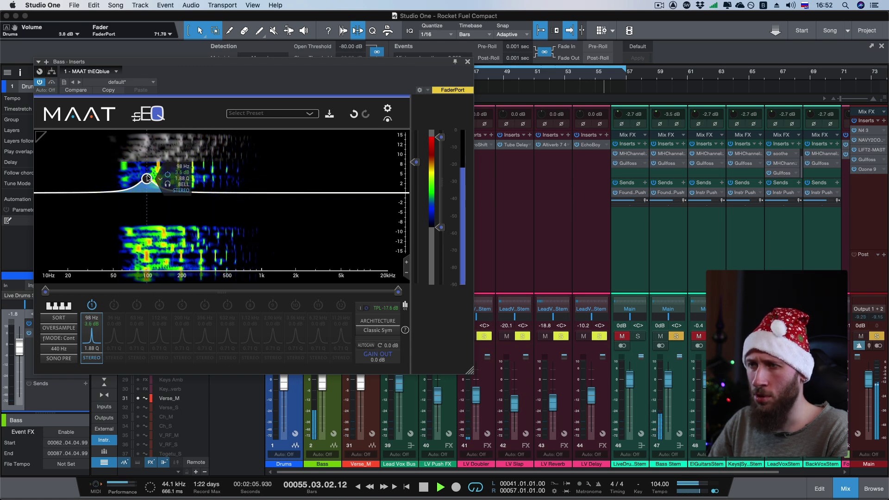
scroll(146, 177, down, 2)
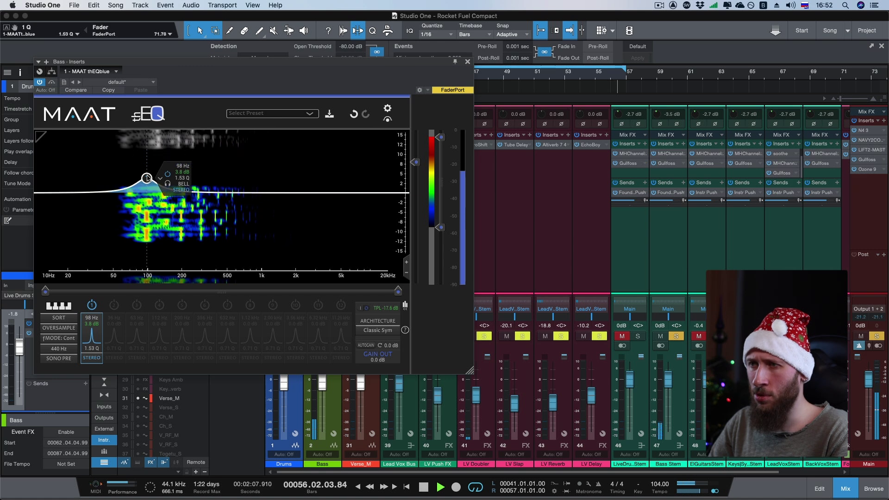
Set the first bass bell band to 97 Hz with a 4.5 dB boost and add a second bell cutting about 5.2 dB at 237 Hz, Q 2.14.
drag(147, 177, 146, 175)
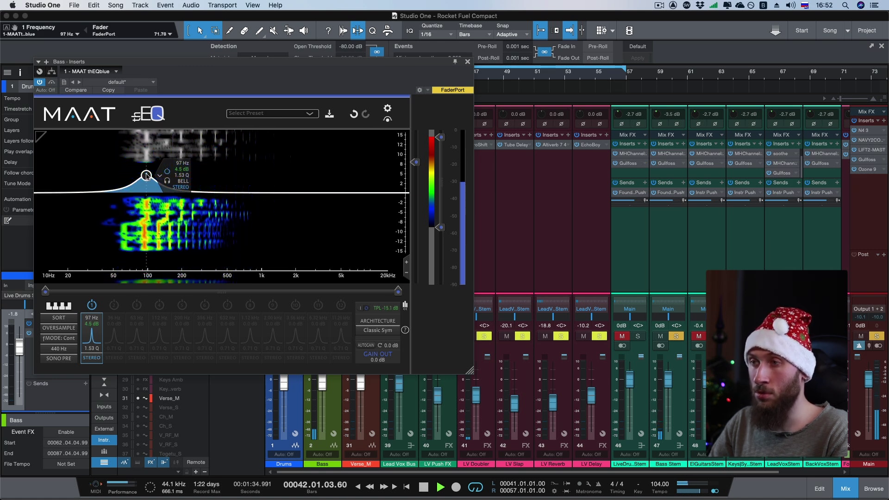
drag(224, 196, 197, 202)
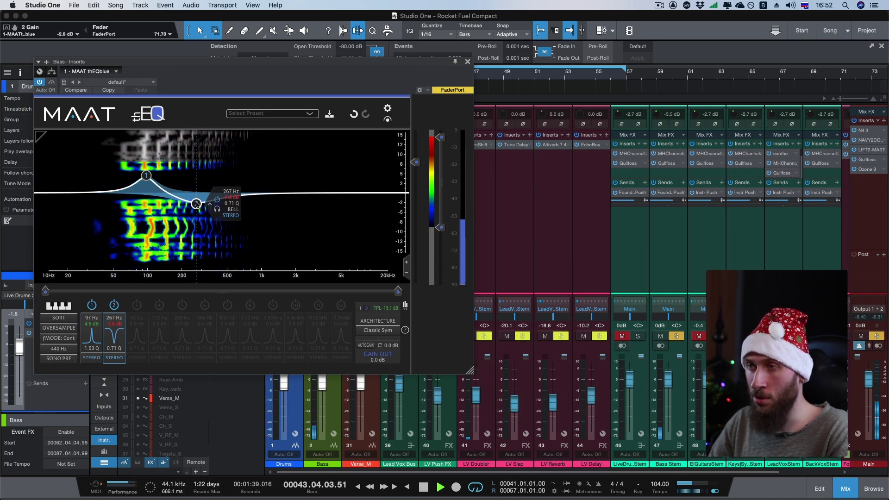
scroll(197, 205, up, 5)
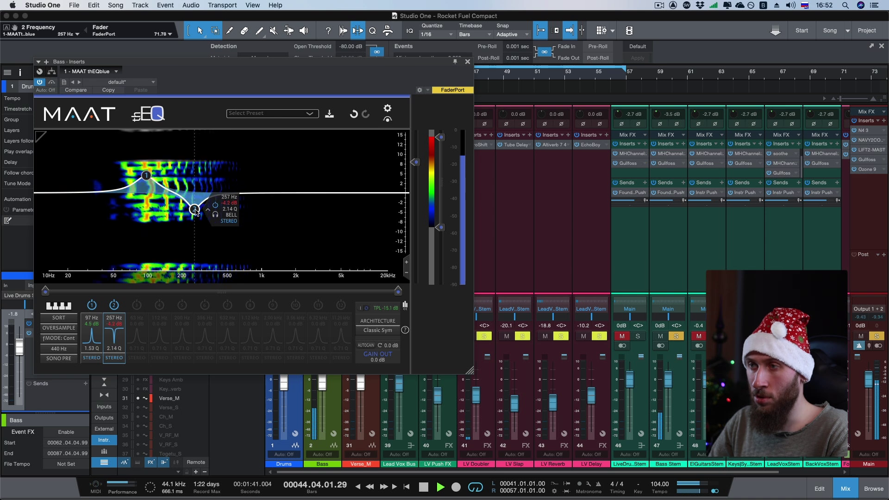
drag(192, 215, 191, 216)
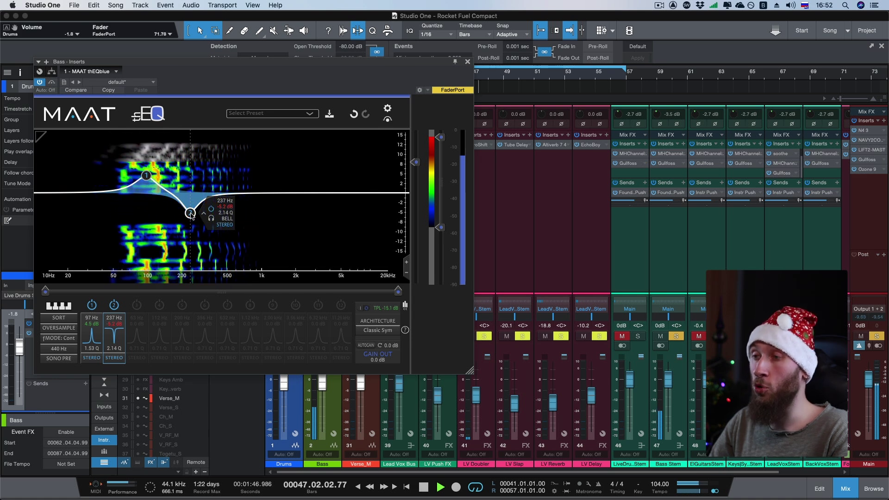
Change the bass bands to about -0.8 dB at 95 Hz and a 2.0 dB boost at 246 Hz with a Q of 1.20.
drag(191, 215, 191, 200)
drag(146, 175, 146, 198)
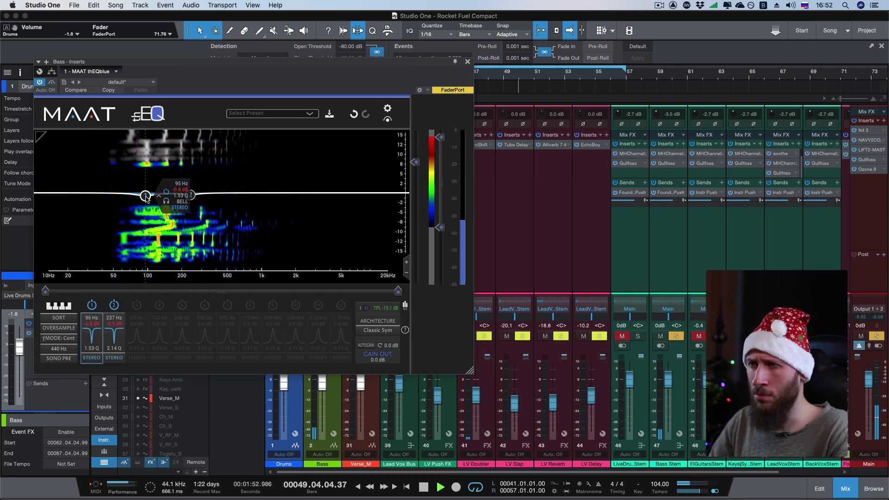
drag(192, 197, 193, 192)
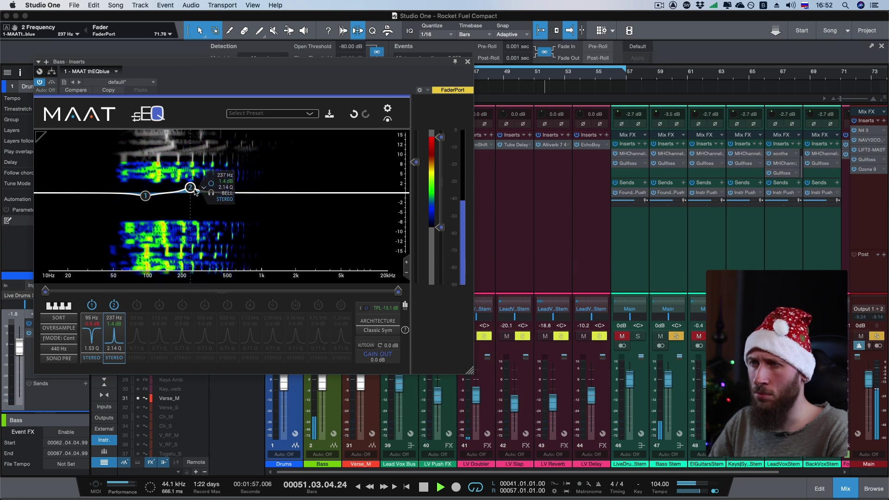
scroll(194, 191, down, 5)
drag(193, 192, 195, 189)
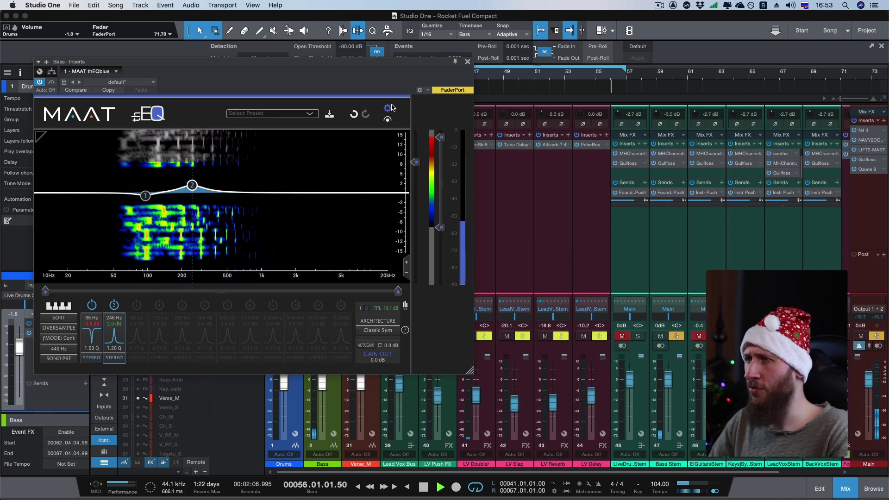
Compare the bass equalizer's display with the spectrogram disabled and enabled in its preferences.
click(388, 109)
click(233, 164)
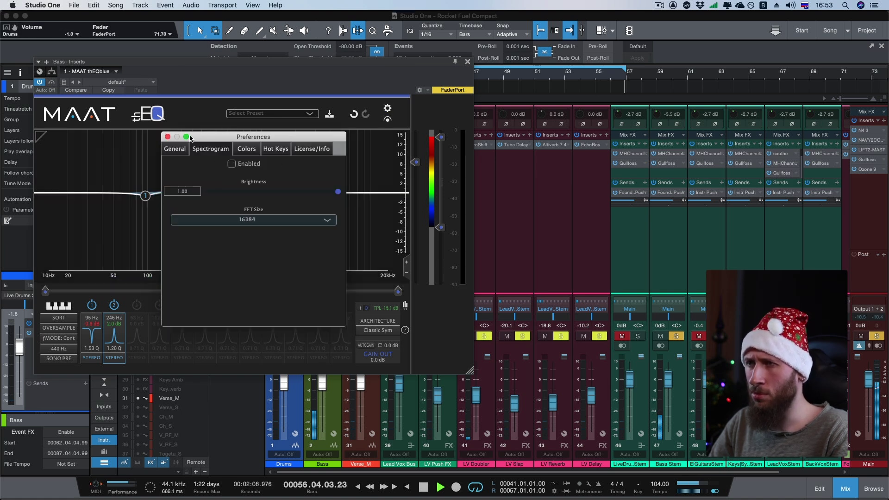
click(167, 137)
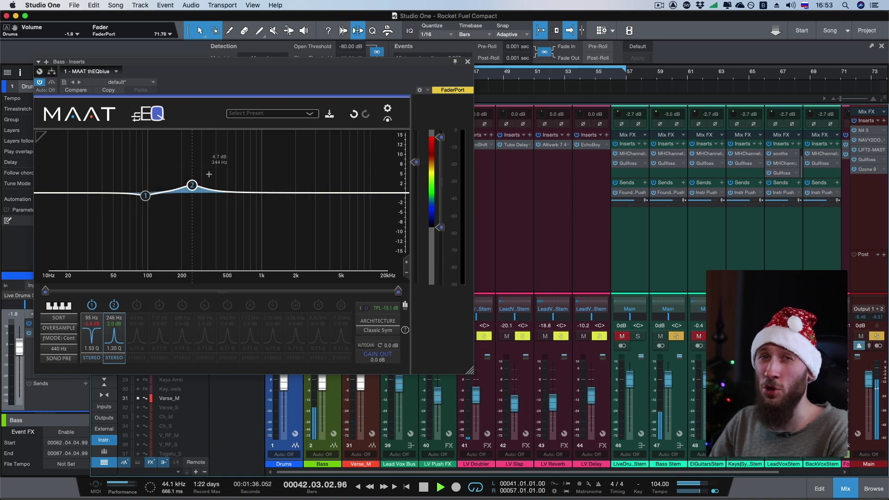
click(388, 108)
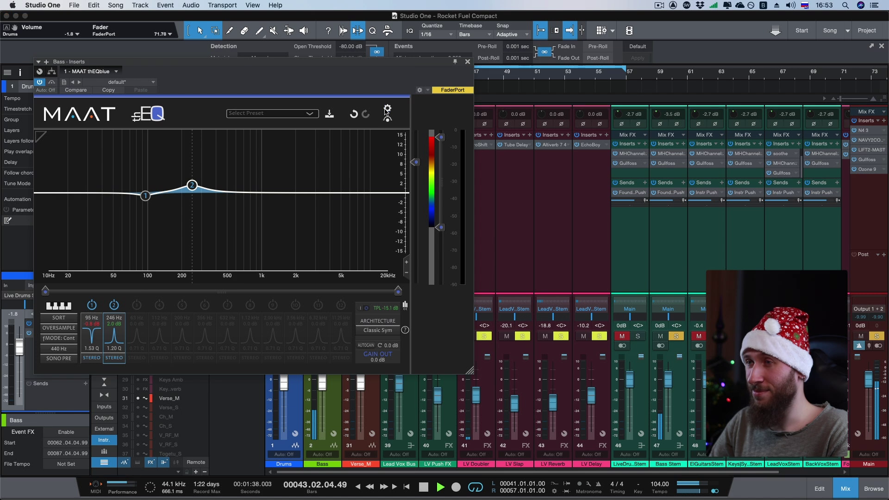
click(231, 164)
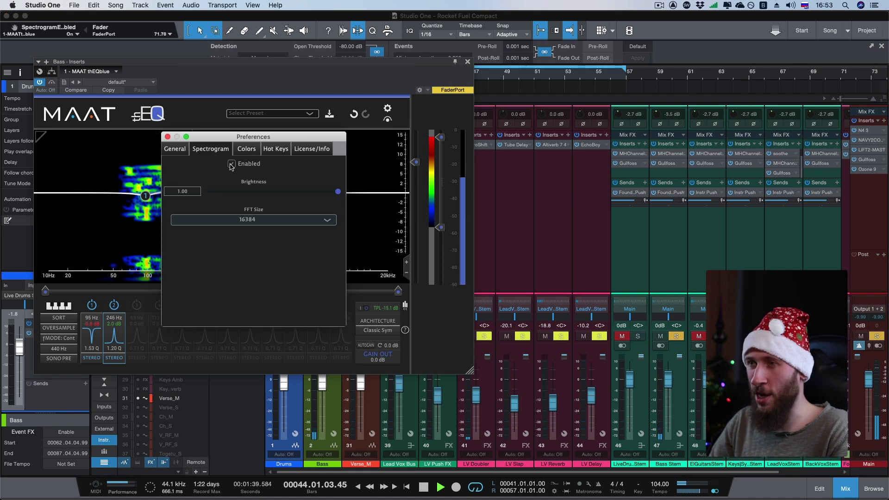
click(167, 137)
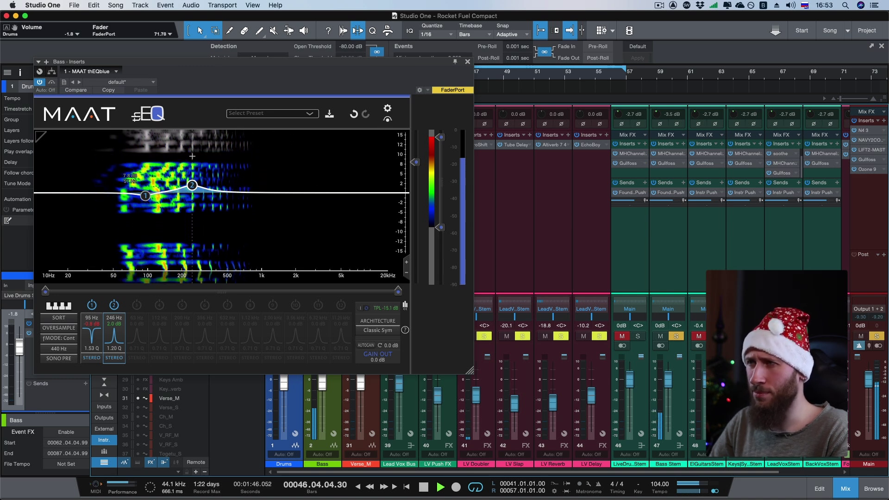
Stop playback, close the bass equalizer, and move the solo from the Bass channel to Verse_M.
key(space)
click(467, 62)
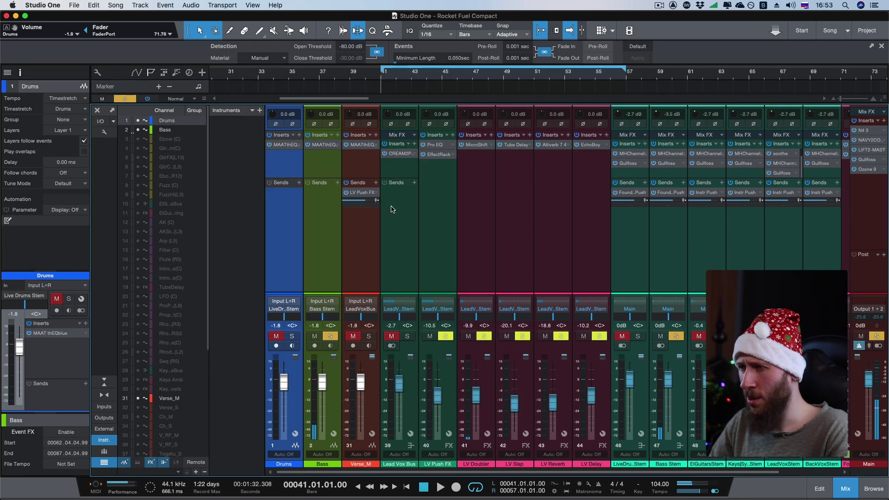
click(335, 335)
click(368, 336)
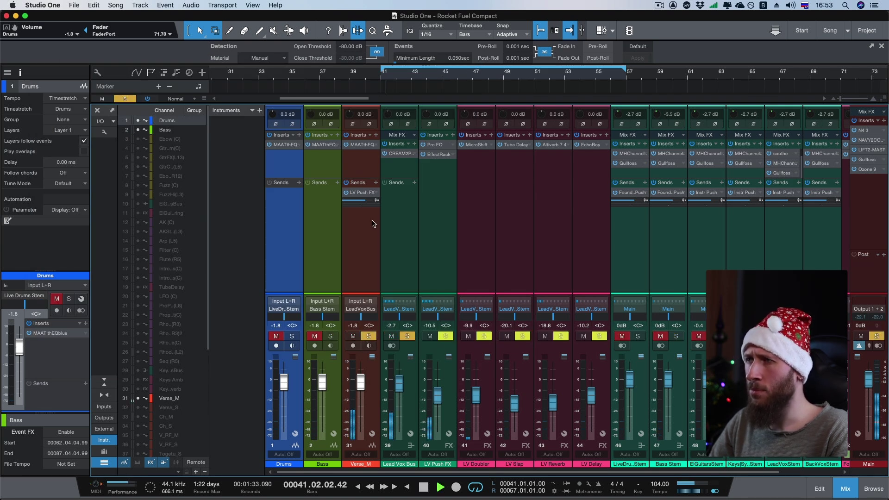
Open the thEQblue insert on Verse_M and set its spectrogram FFT size to 16384 in the preferences.
click(363, 145)
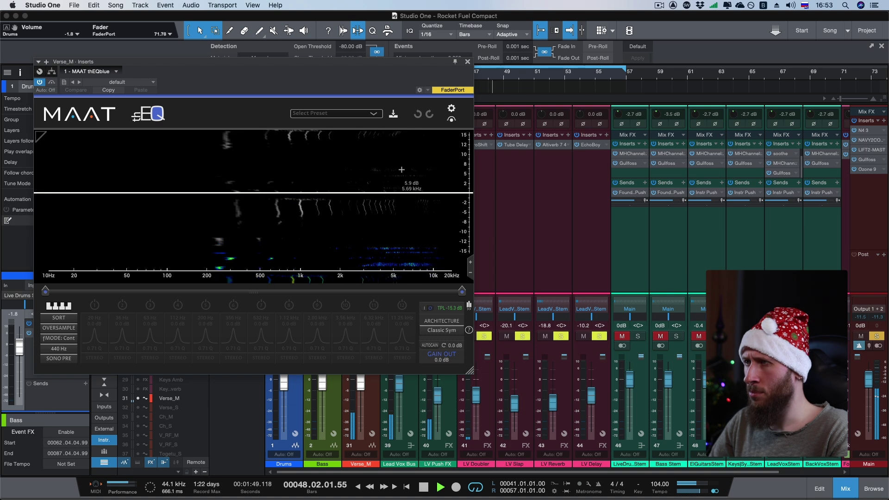
click(452, 108)
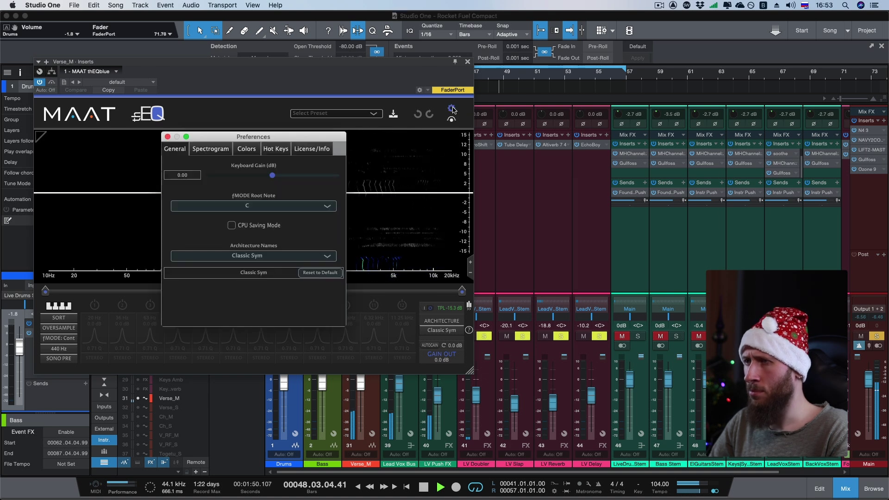
click(210, 149)
click(223, 220)
click(209, 282)
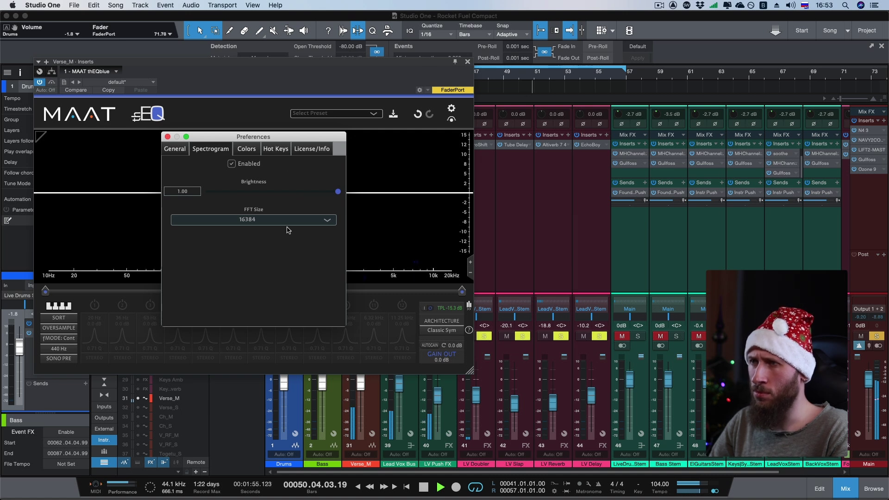
drag(277, 133, 548, 165)
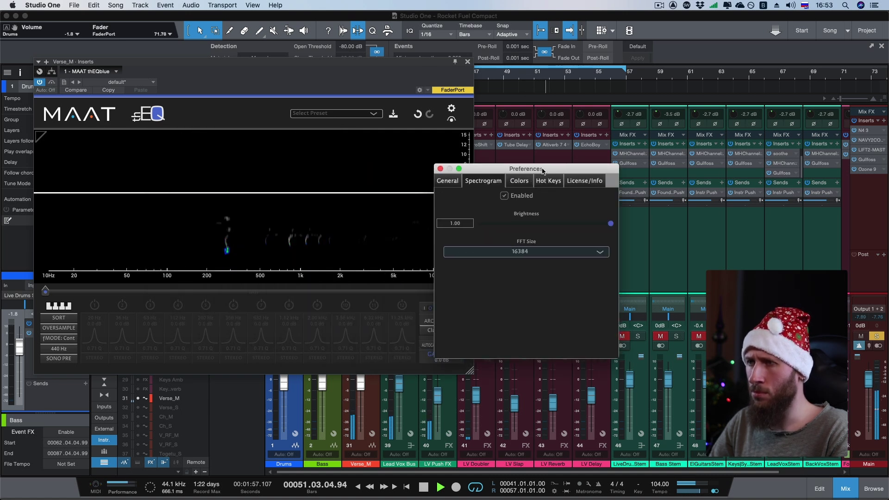
click(440, 169)
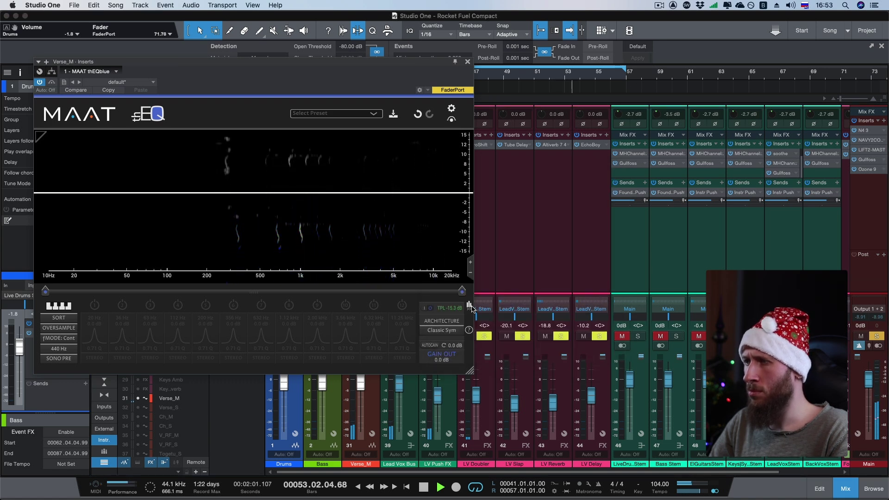
Show the vocal equalizer's spectrogram controls, raise the gradation to maximum and lower the minimum level to about -76 dB.
click(468, 305)
drag(439, 196, 421, 127)
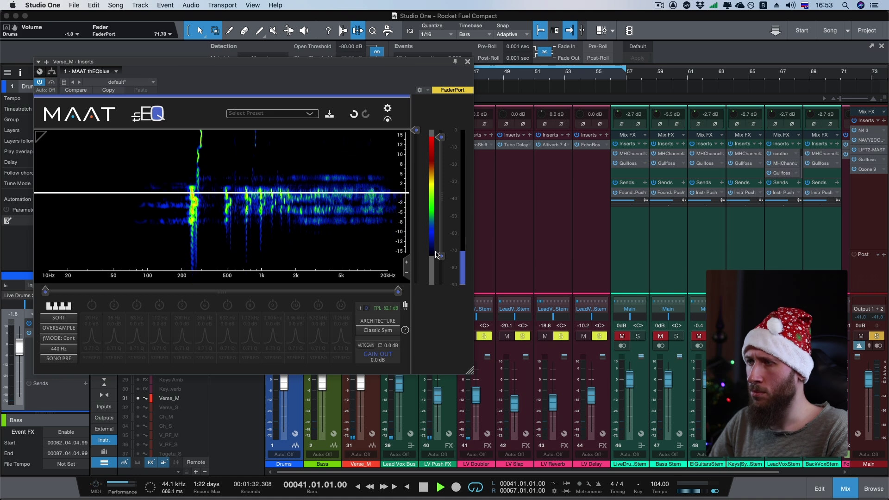
drag(436, 255, 437, 262)
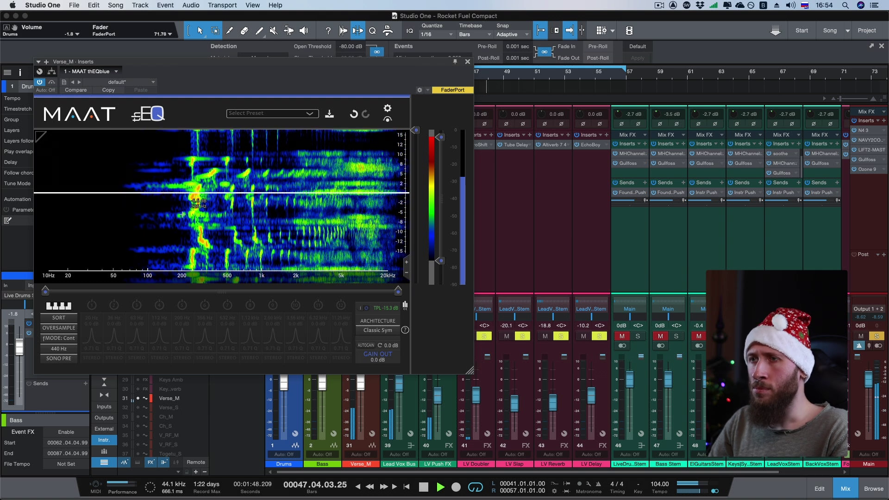
Set the vocal equalizer's Analyzer Input Mode to L - R (Diff), and stop playback after viewing the side signal.
click(41, 133)
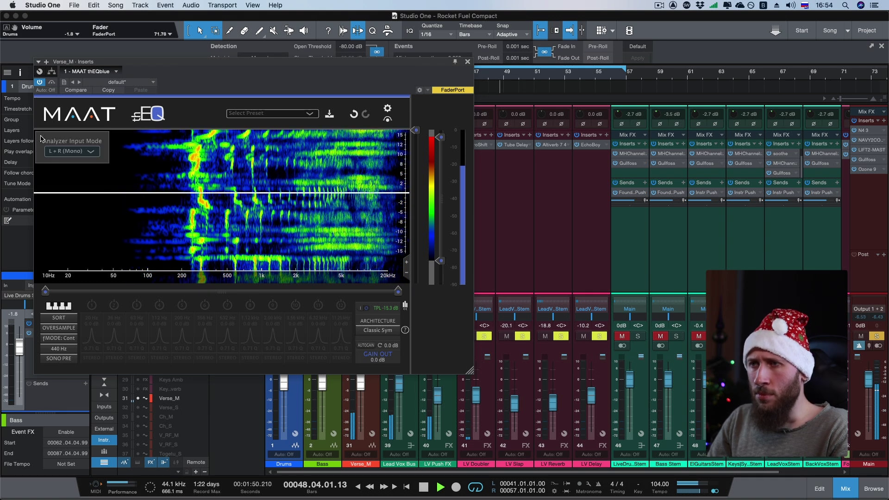
click(71, 152)
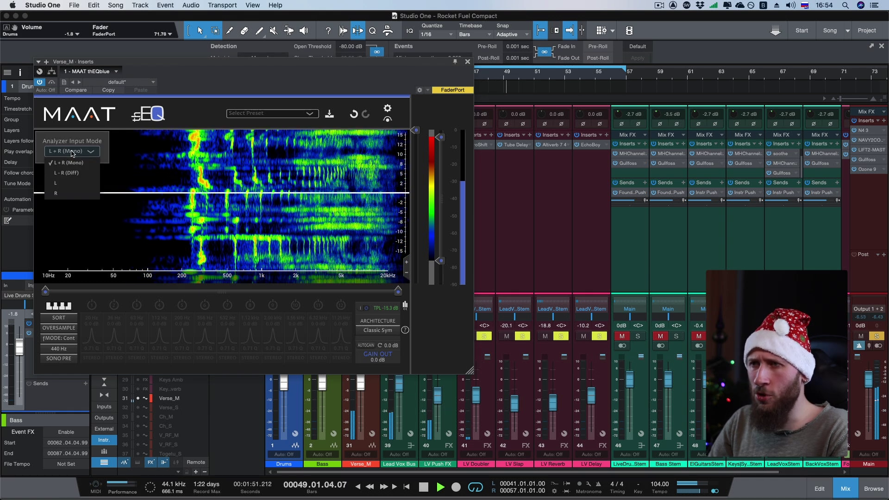
click(65, 174)
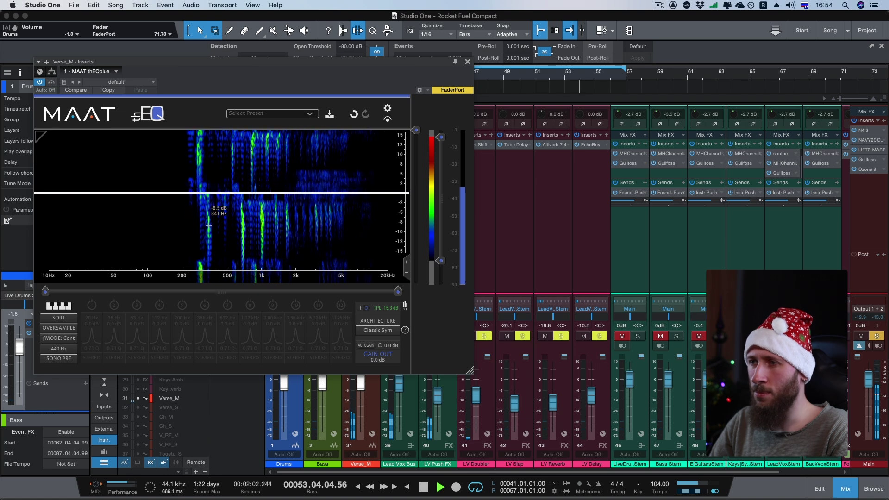
key(space)
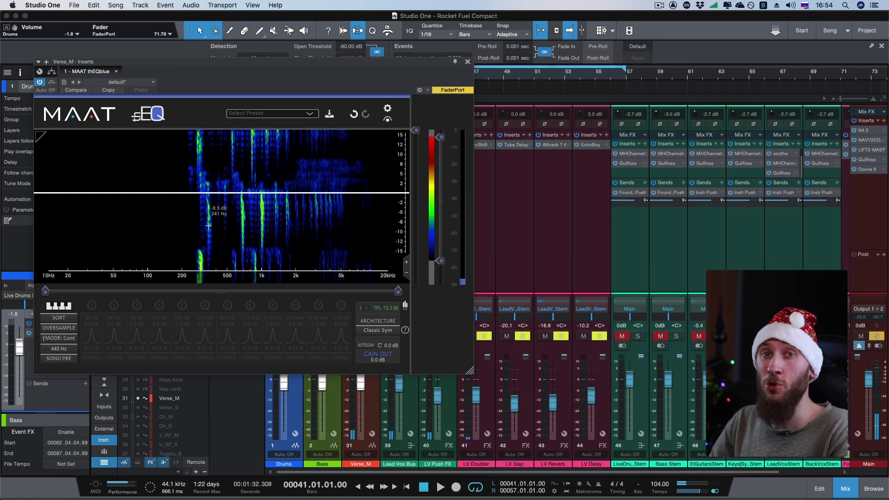
Add a bell band in DIFF mode to the vocal equalizer at 302 Hz with a 4.5 dB boost and a Q of 0.82.
click(202, 195)
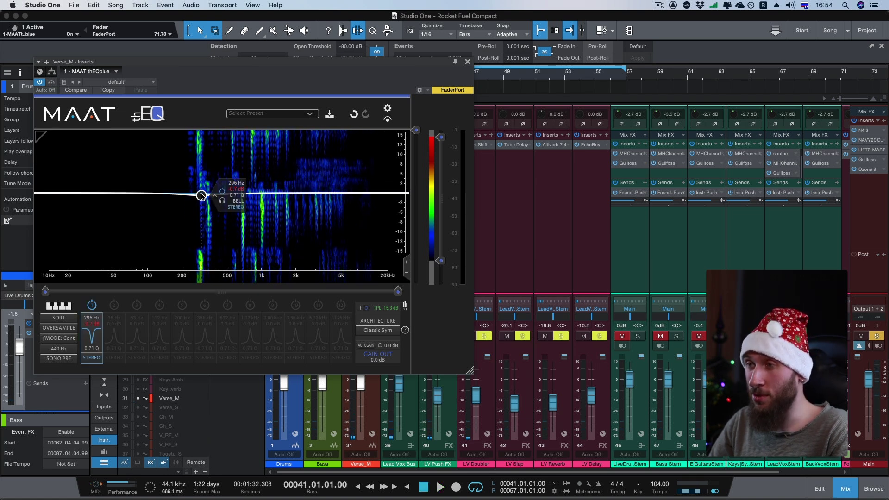
drag(201, 195, 202, 187)
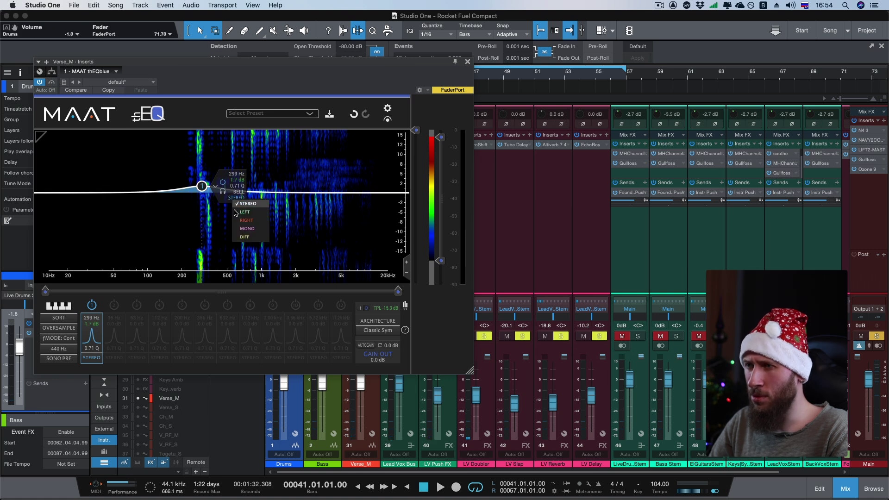
click(245, 237)
key(space)
drag(201, 187, 204, 178)
scroll(201, 174, up, 3)
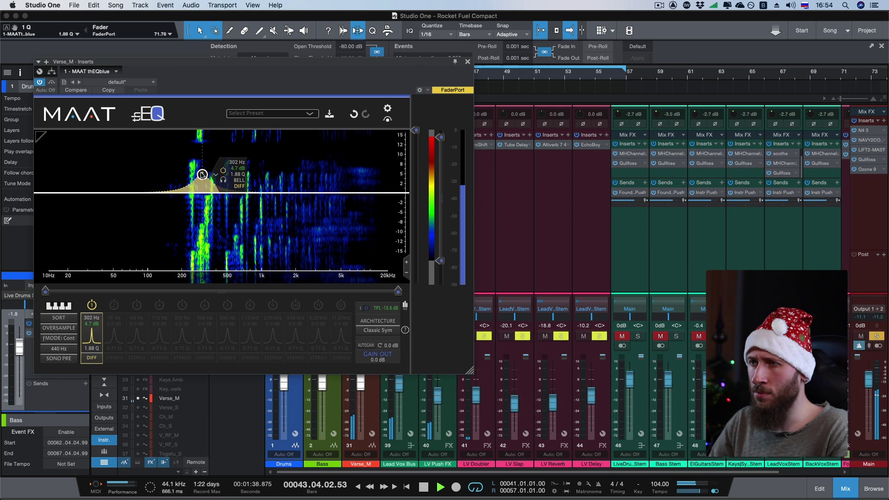
drag(202, 174, 202, 177)
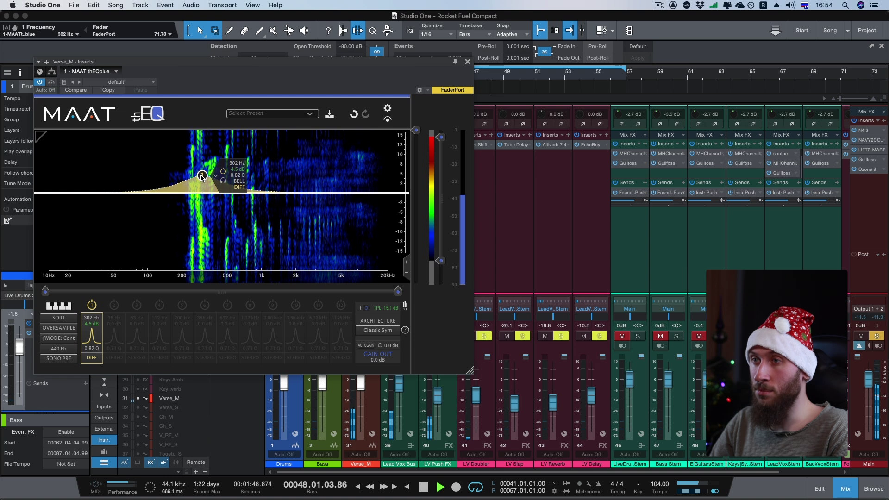
Compare the vocal with the equalizer bypassed and active.
click(51, 83)
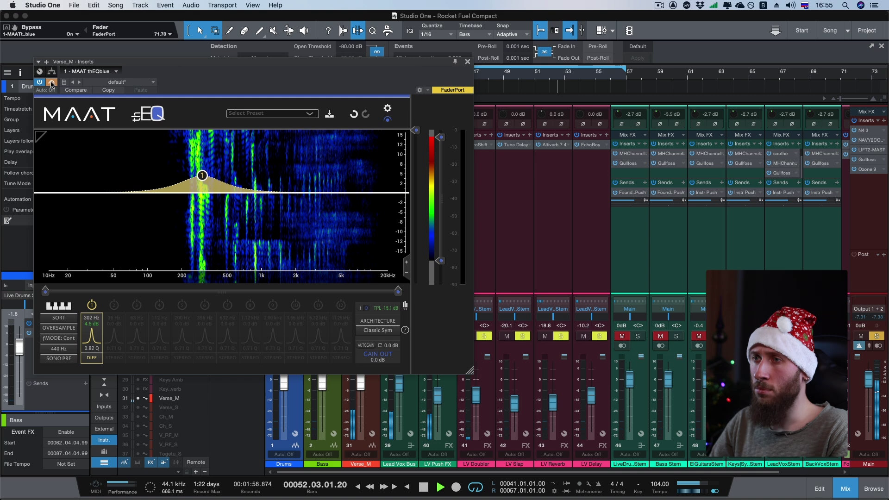
click(52, 83)
key(KP_1)
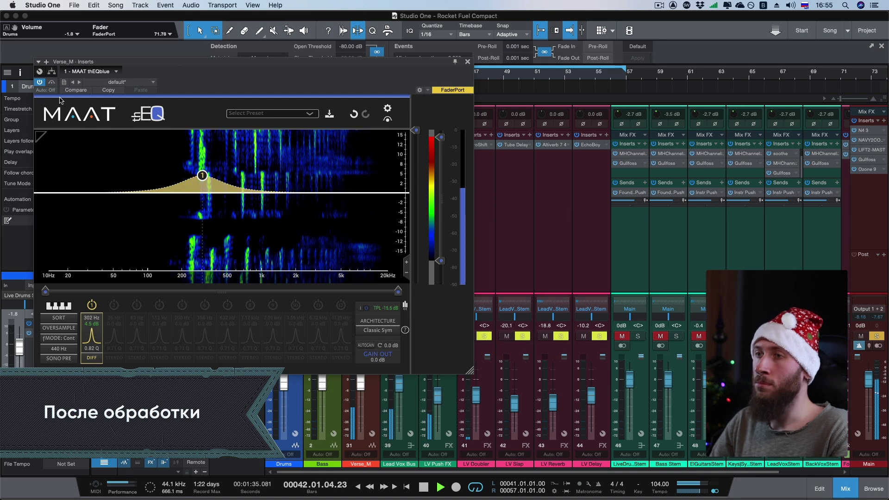
click(53, 83)
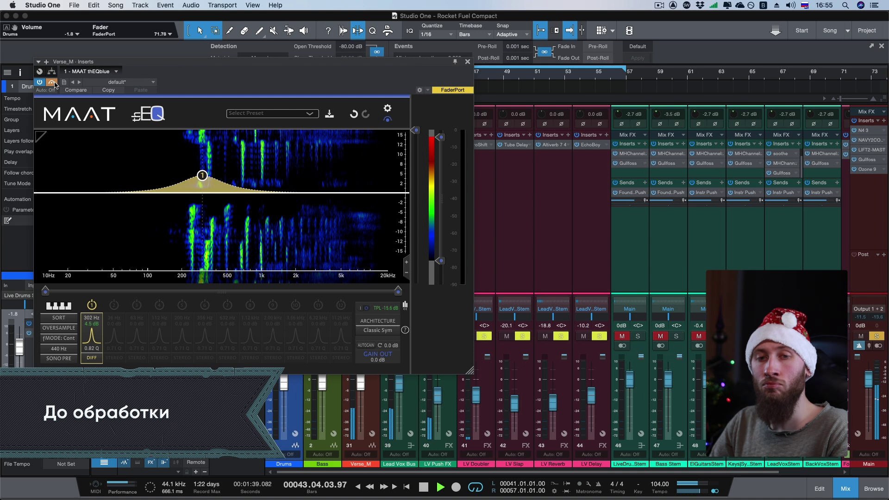
click(53, 83)
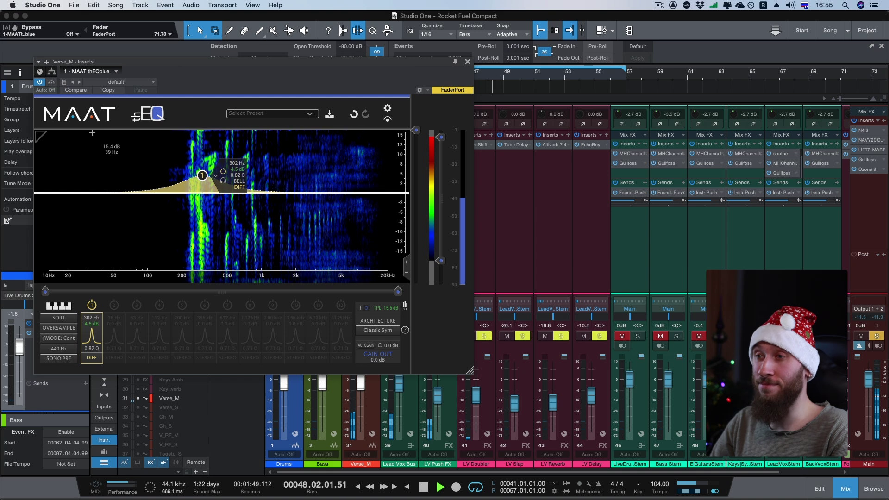
Close the vocal equalizer and take the Verse_M channel out of solo.
click(467, 62)
click(370, 335)
click(370, 335)
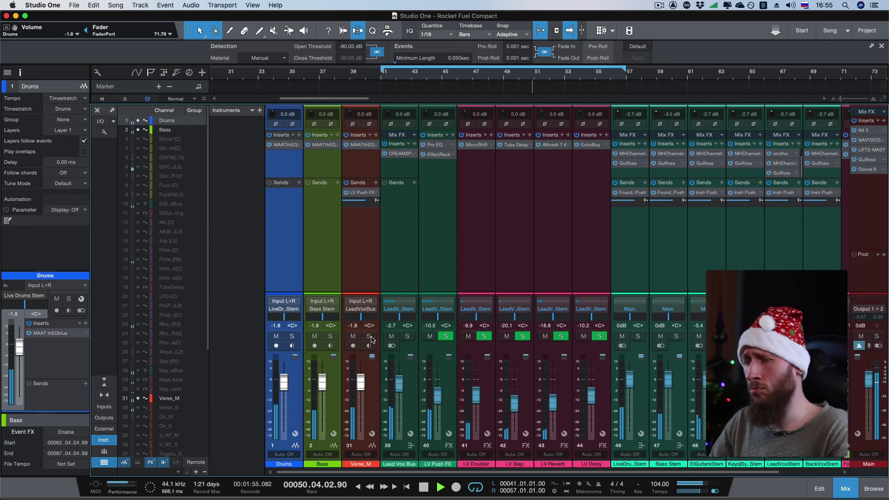
Select the Verse_M, Drums and Bass channels together, compare the full mix with their thEQblue inserts off and on, and stop playback.
click(369, 291)
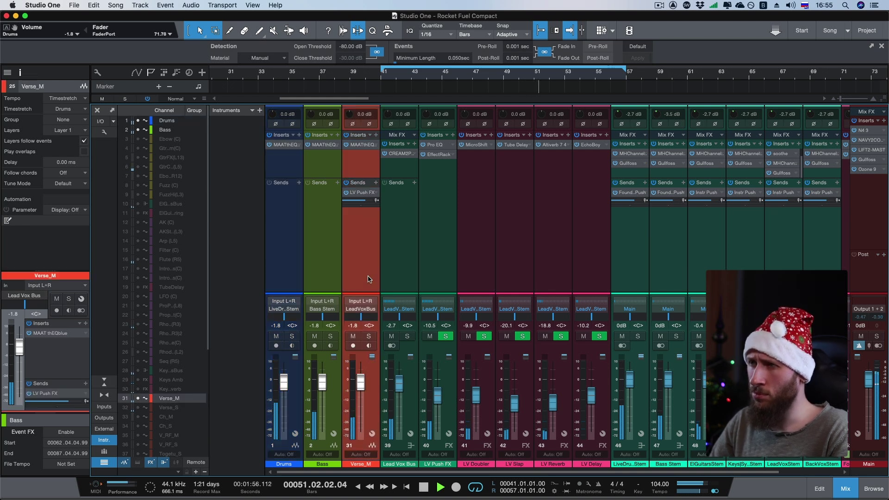
click(280, 266)
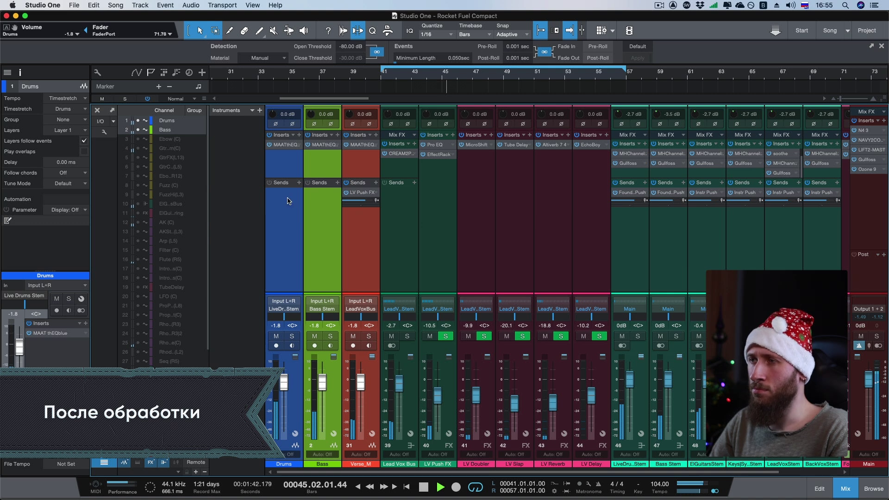
click(269, 145)
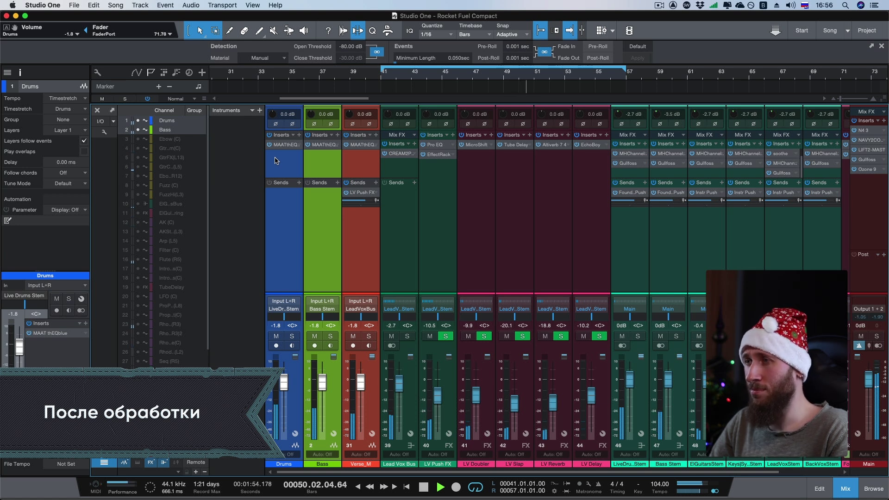
key(space)
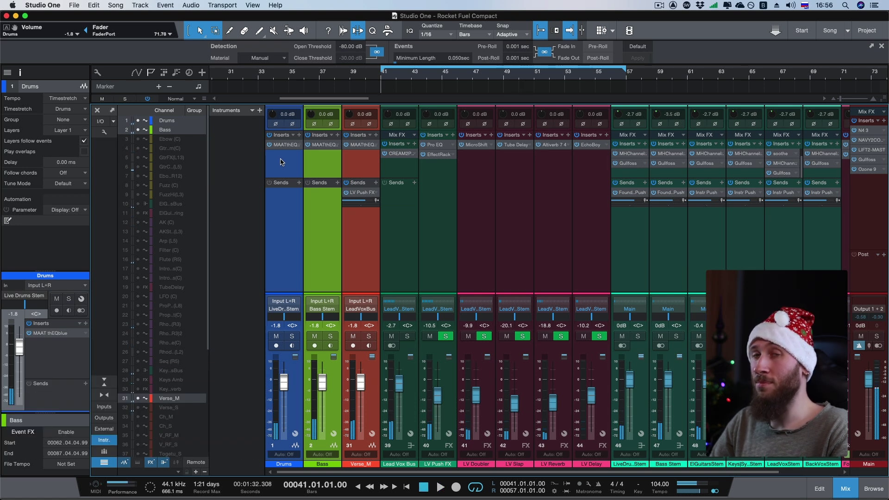